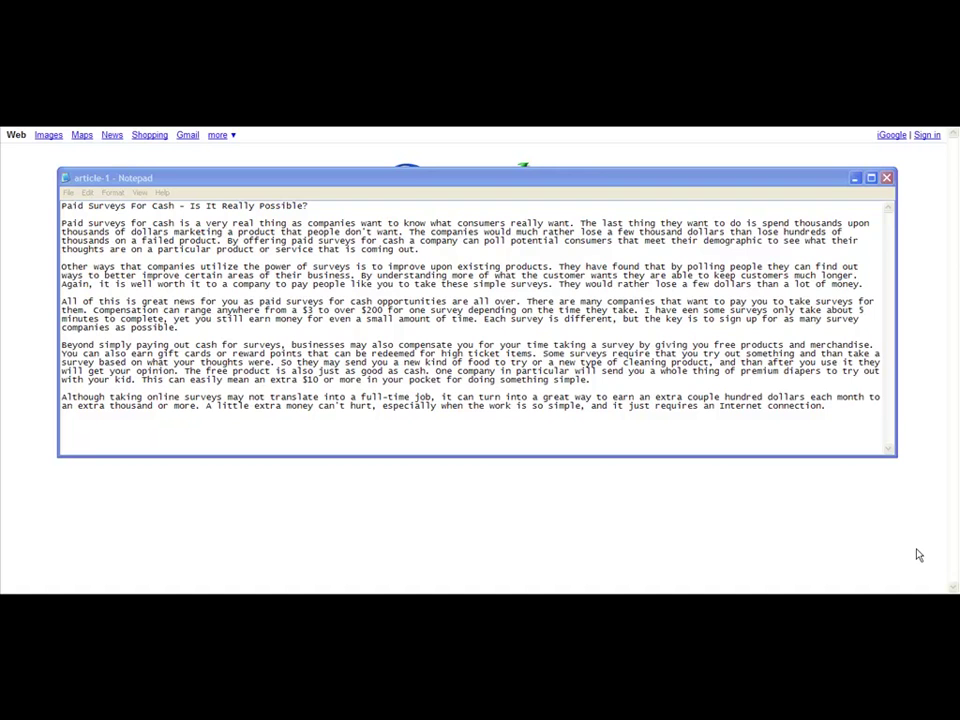
Highlight passages of the paid surveys article, then move its window aside to uncover the Google page.
left_click_drag(613, 181, 613, 167)
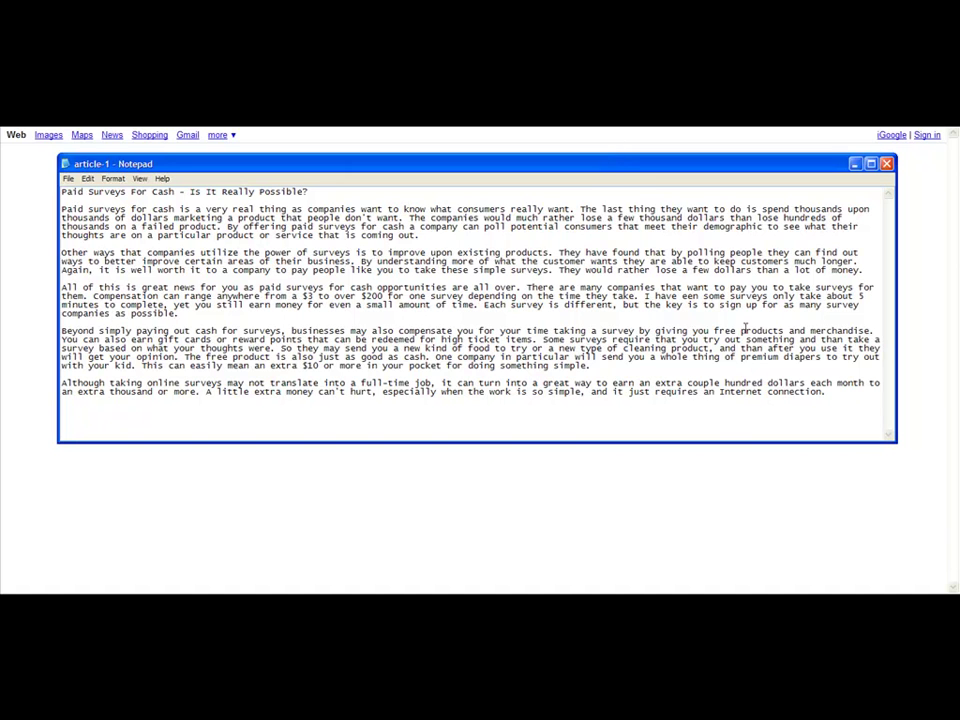
mouse_move(853, 392)
left_mouse_down()
mouse_move(257, 287)
mouse_move(836, 403)
left_mouse_up()
left_click_drag(335, 190, 352, 210)
left_click(398, 190)
mouse_move(835, 395)
left_mouse_down()
mouse_move(514, 339)
mouse_move(770, 391)
mouse_move(828, 392)
left_mouse_up()
left_click_drag(426, 168, 437, 252)
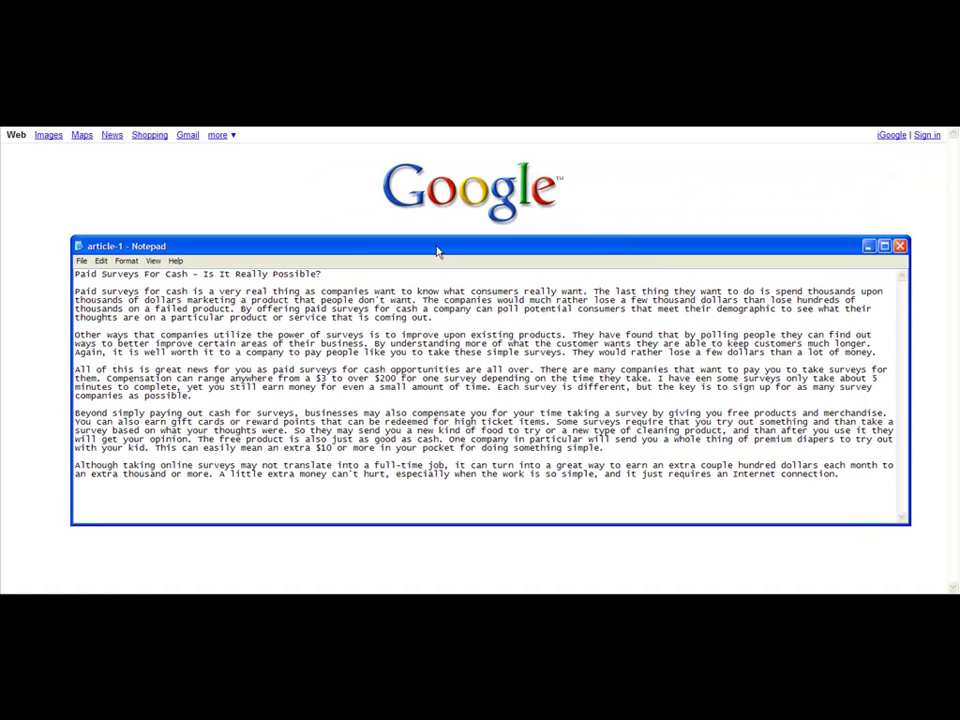
Minimize the Notepad window holding the paid surveys article.
left_click(867, 246)
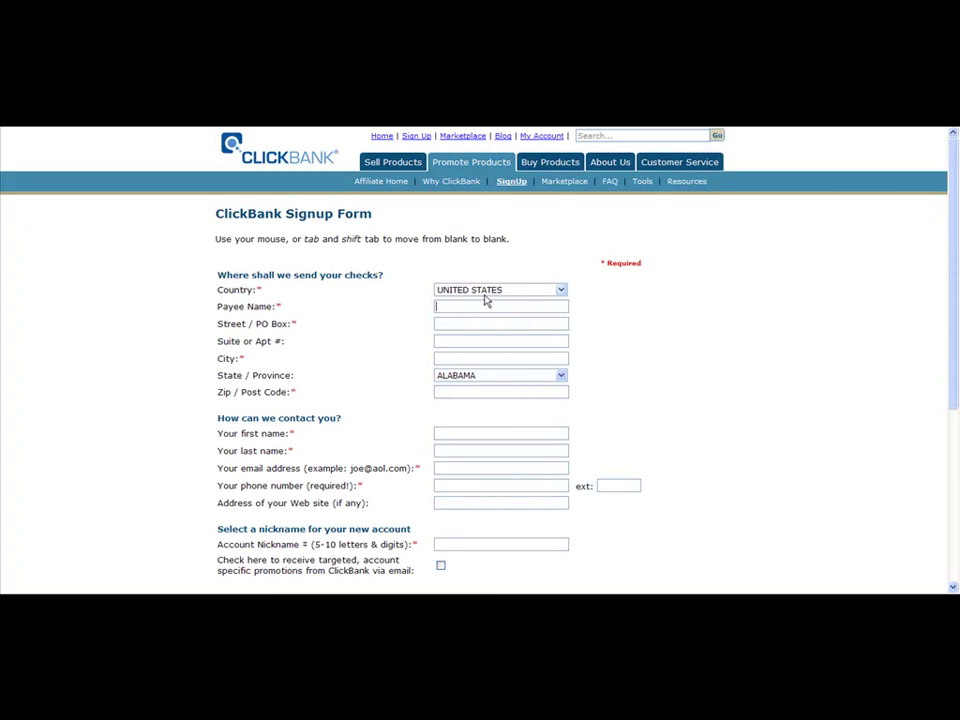
scroll(490, 312, "down", 3)
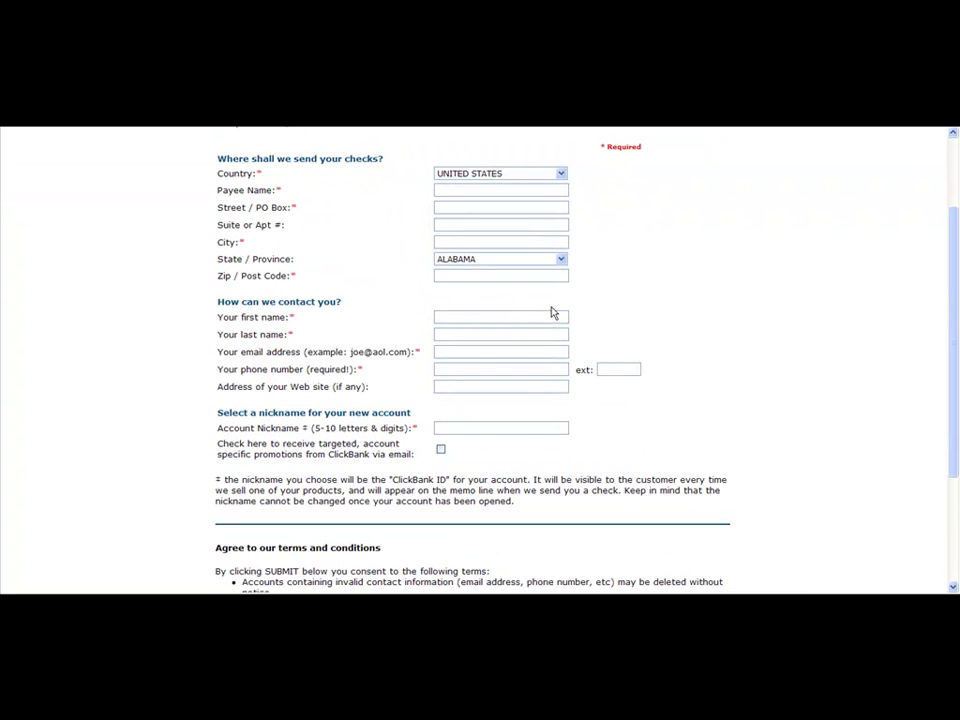
scroll(551, 313, "down", 2)
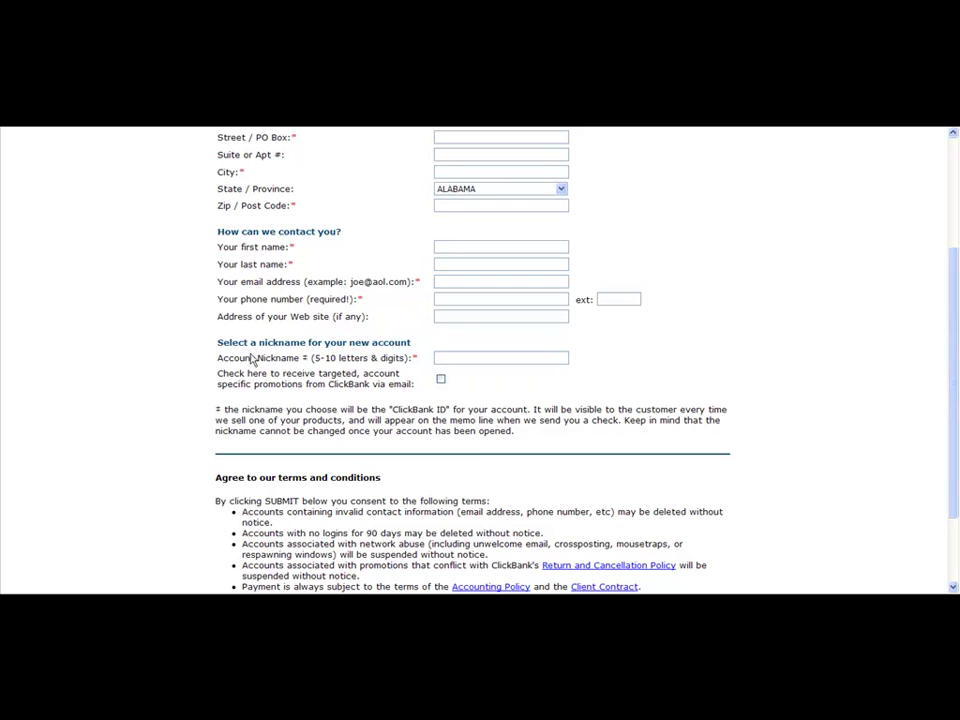
left_click_drag(252, 357, 313, 360)
left_click(482, 357)
scroll(574, 330, "down", 2)
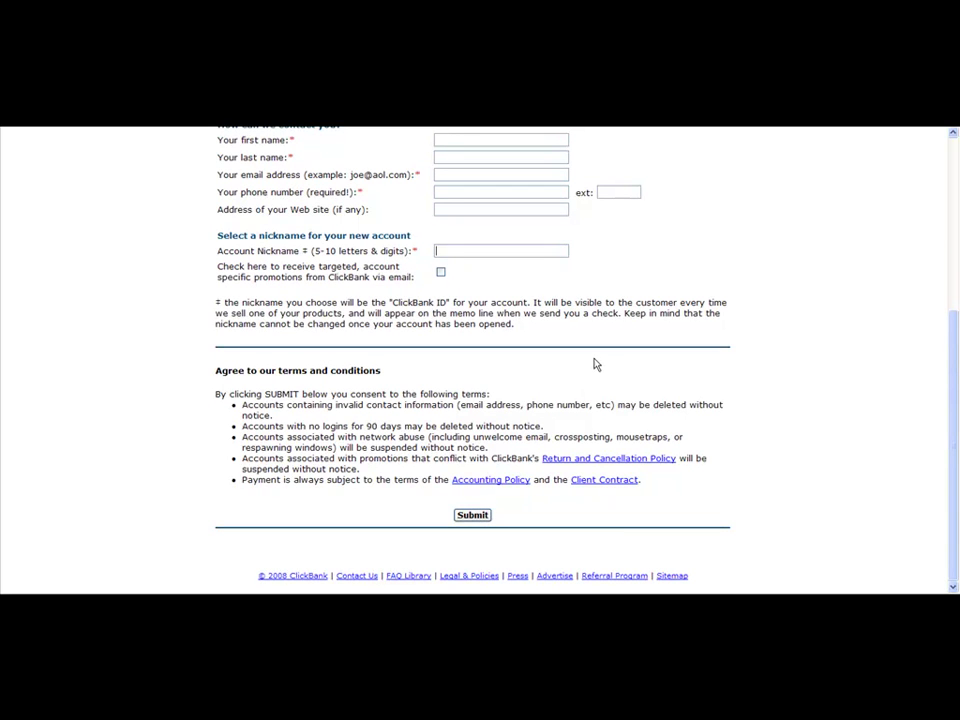
Scroll back up to the top of the ClickBank Signup Form.
scroll(594, 364, "up", 5)
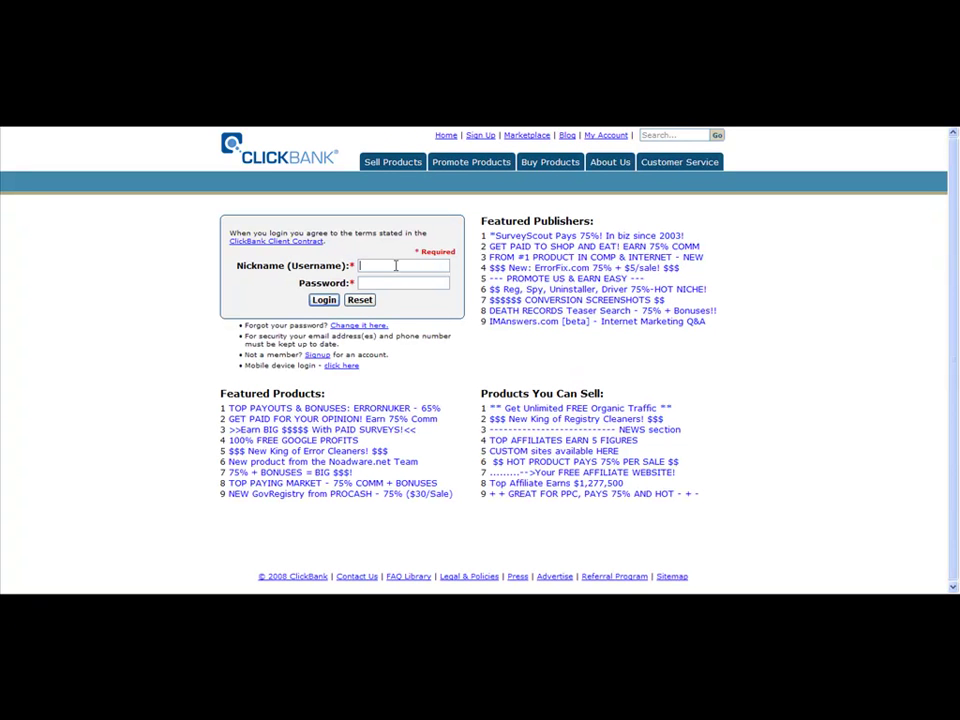
Focus the login Password field, then return to ClickBank's home page via the logo.
left_click(396, 282)
left_click(308, 152)
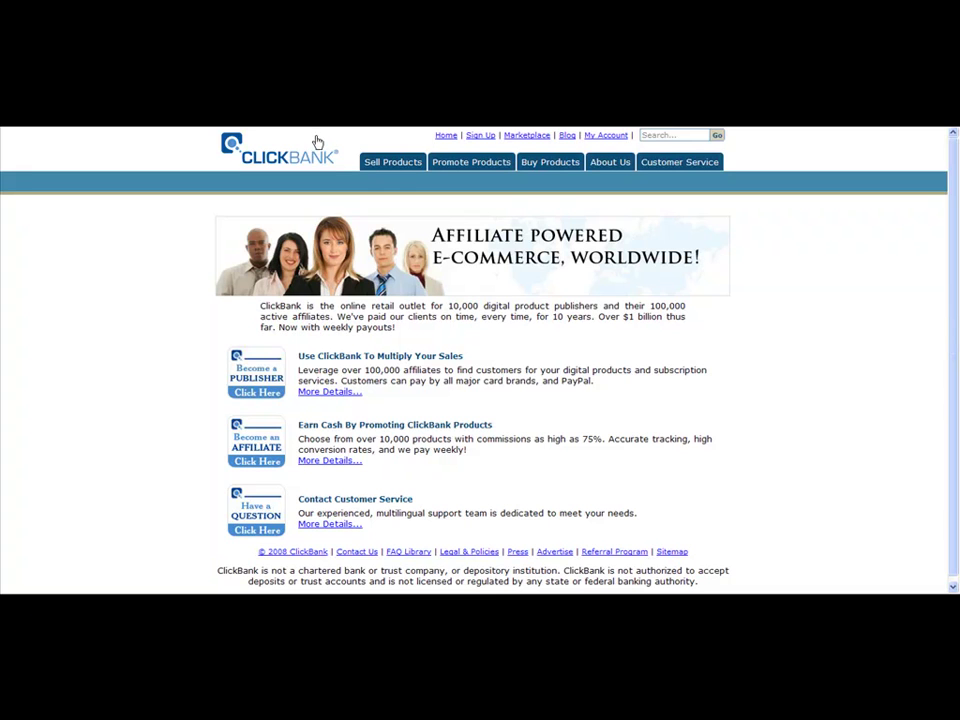
left_click(315, 137)
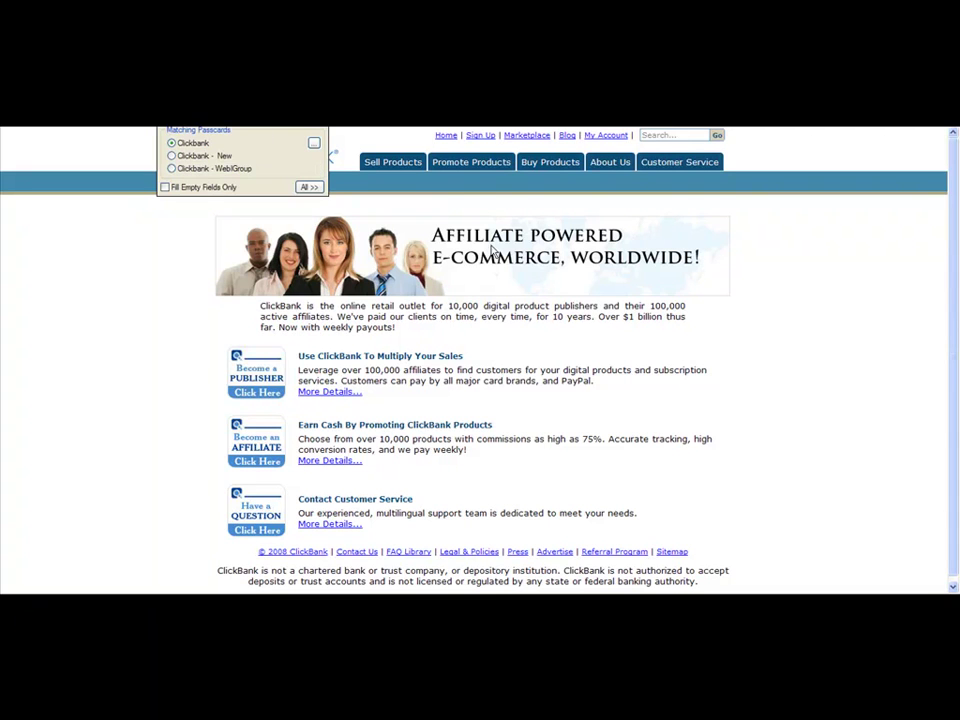
left_click(846, 328)
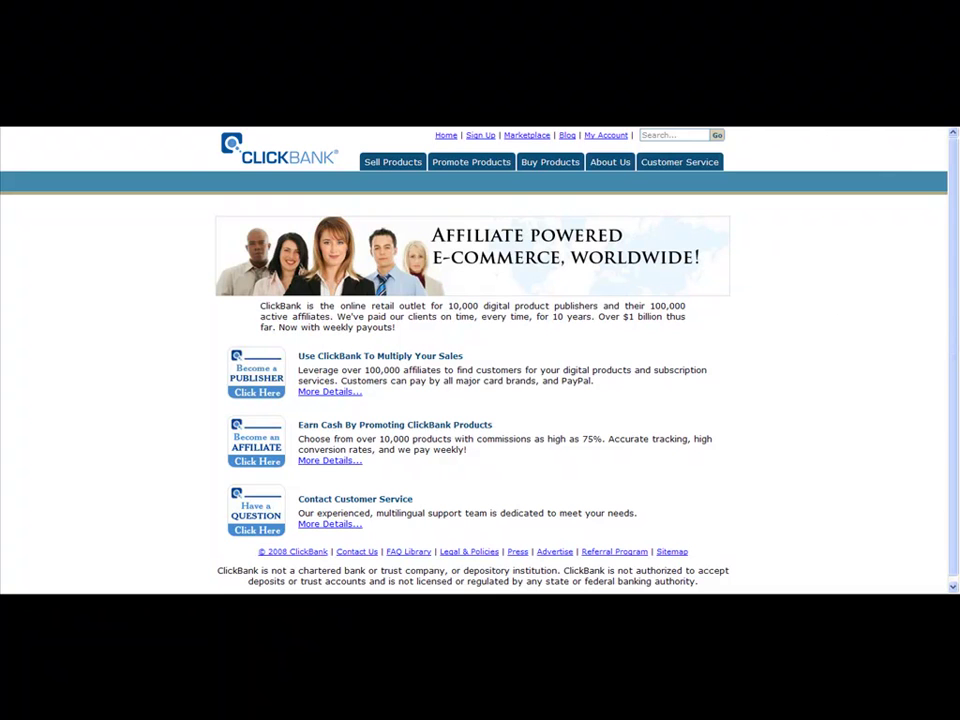
key("F10")
left_click(907, 593)
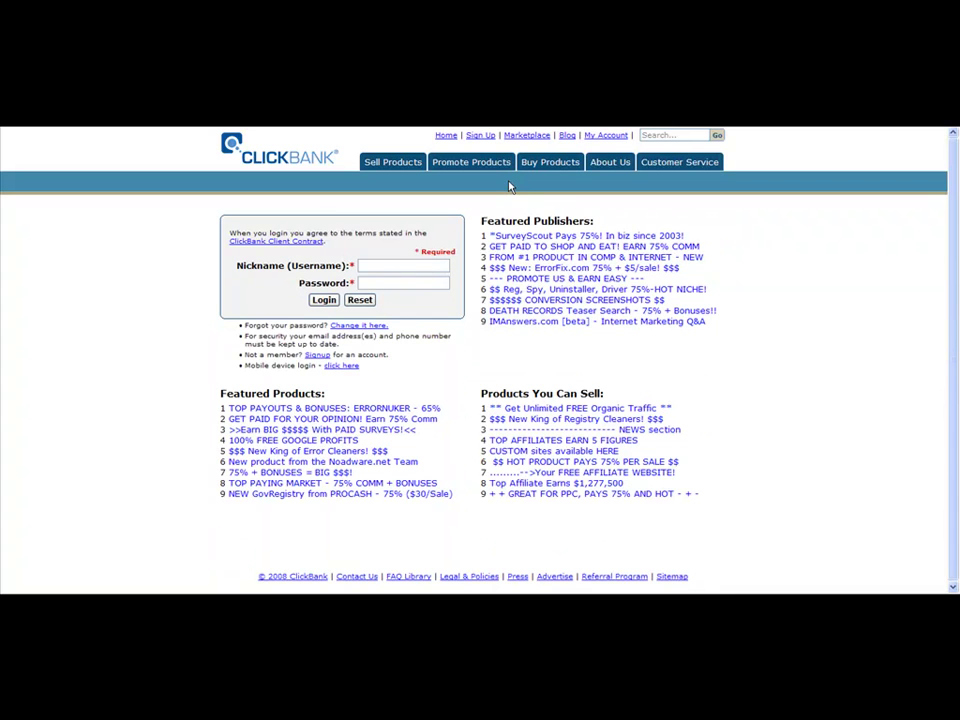
Go to the Promote Products section to reach the Marketplace search page.
left_click(480, 164)
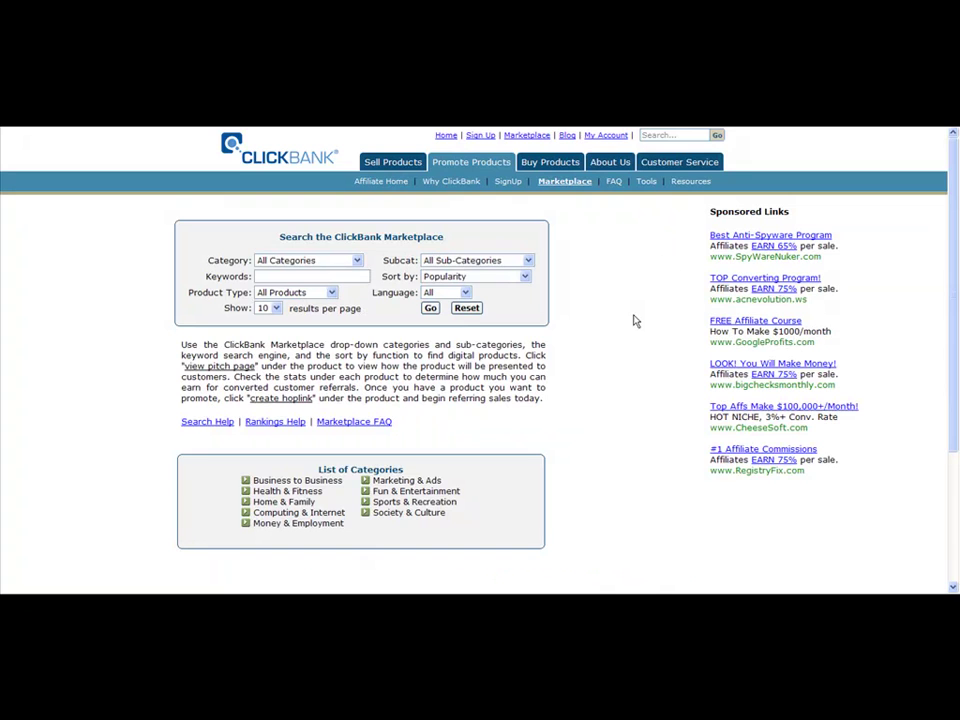
Search the ClickBank Marketplace with the keyword 'surveys'.
left_click(305, 276)
type("surveys")
left_click(430, 308)
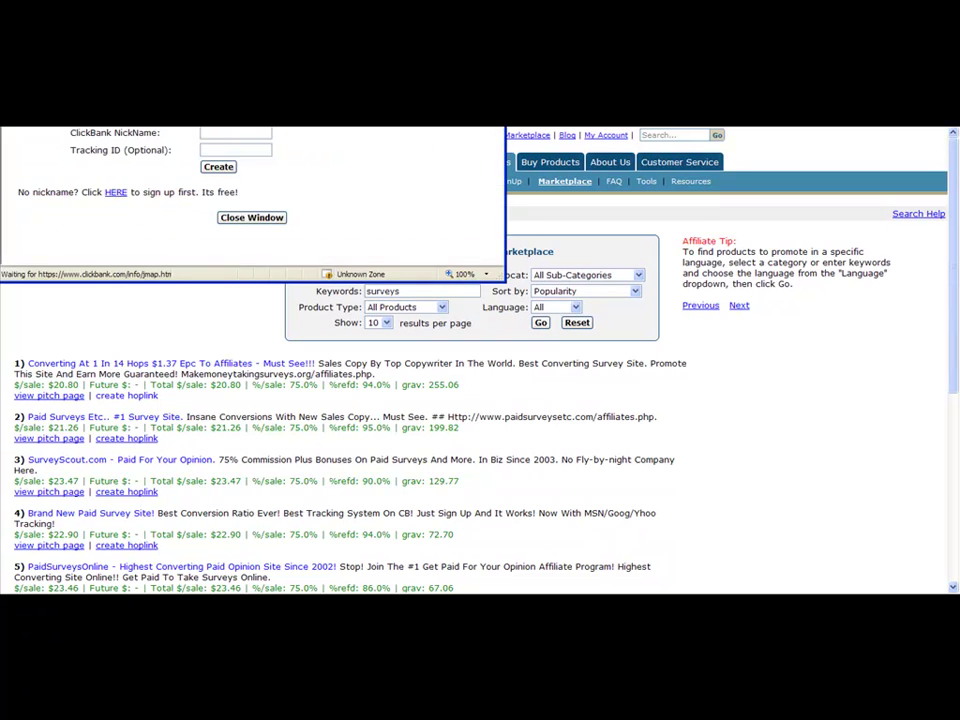
Center the hoplink window and enter your ClickBank affiliate nickname.
left_click_drag(317, 47, 423, 174)
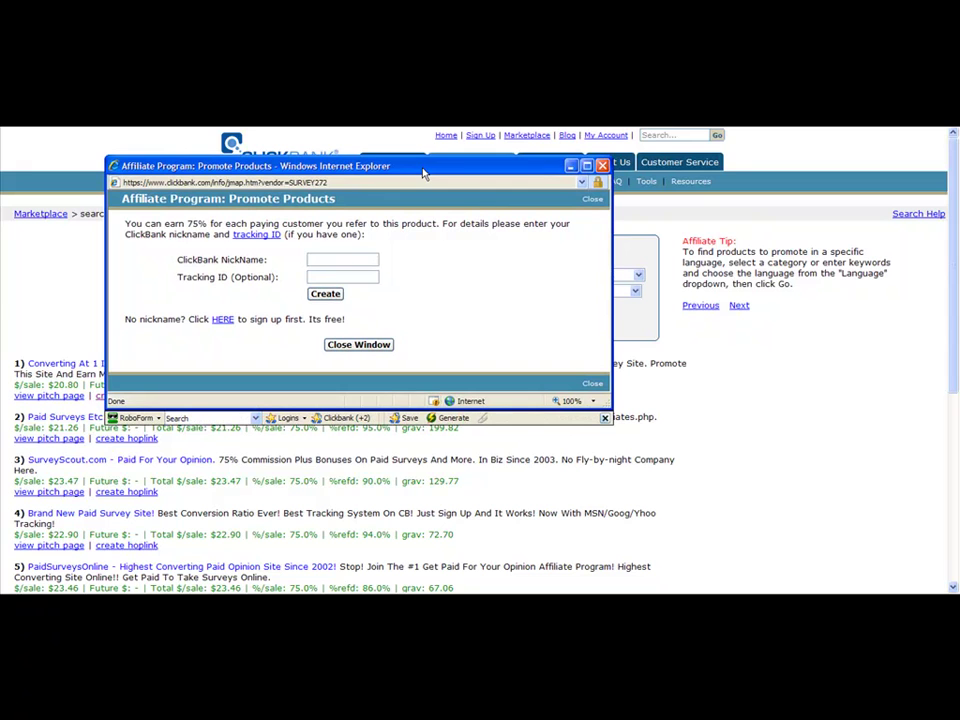
left_click(343, 259)
type("3g57ty4e")
left_click_drag(350, 260, 310, 260)
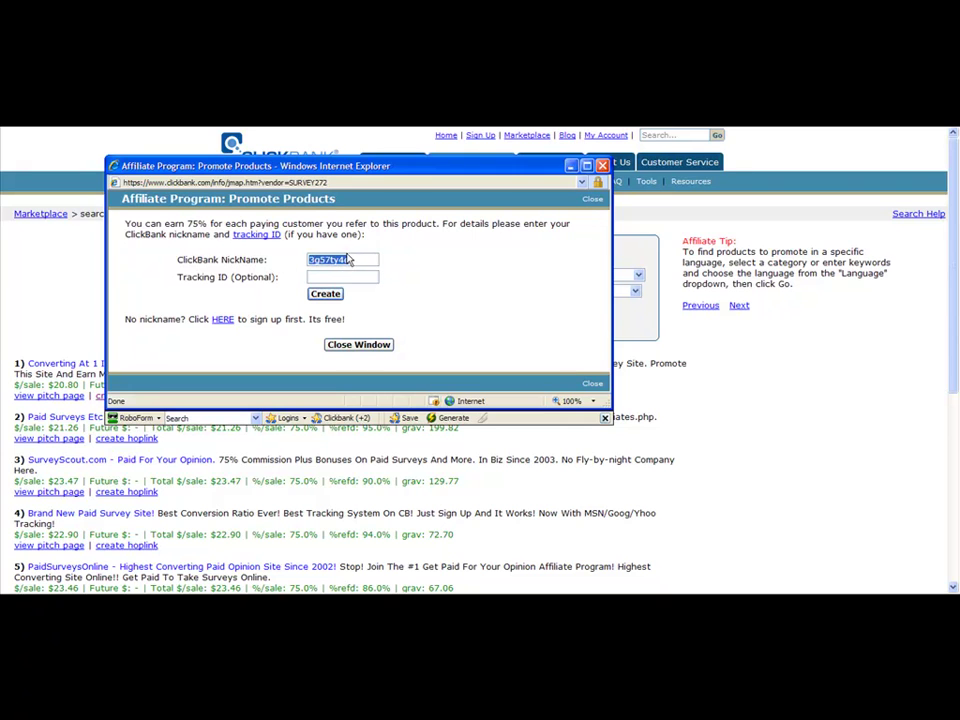
left_click(395, 262)
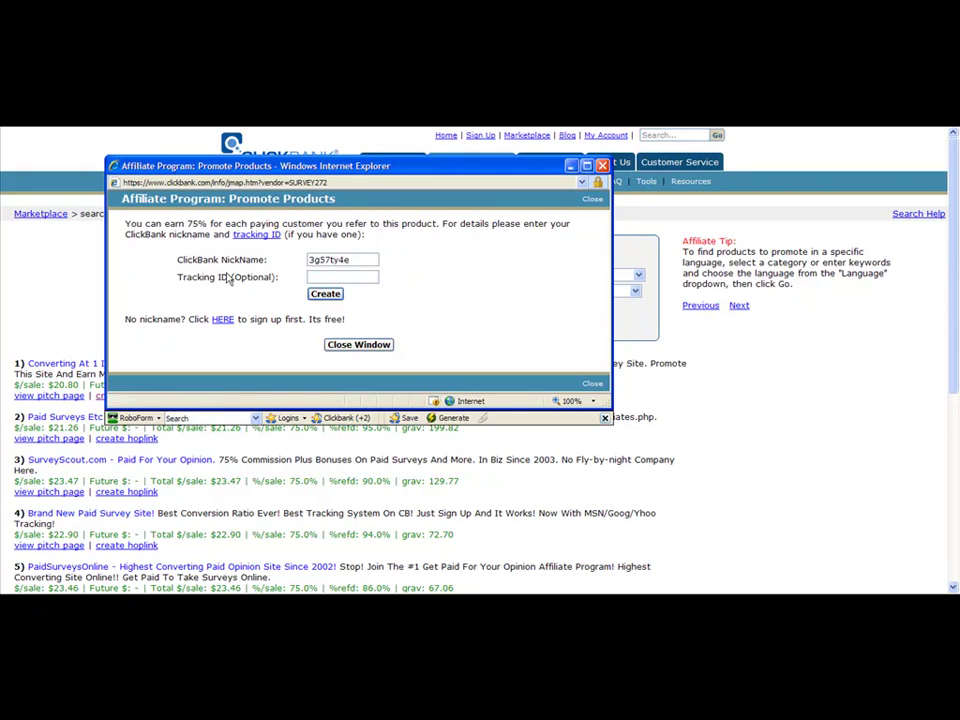
Highlight the Tracking ID label to point out that it is optional and left empty.
left_click_drag(279, 281, 242, 280)
left_click(284, 273)
triple_click(284, 273)
left_click(285, 280)
Create the hoplink for survey272 and select the generated hop URL.
left_click(356, 260)
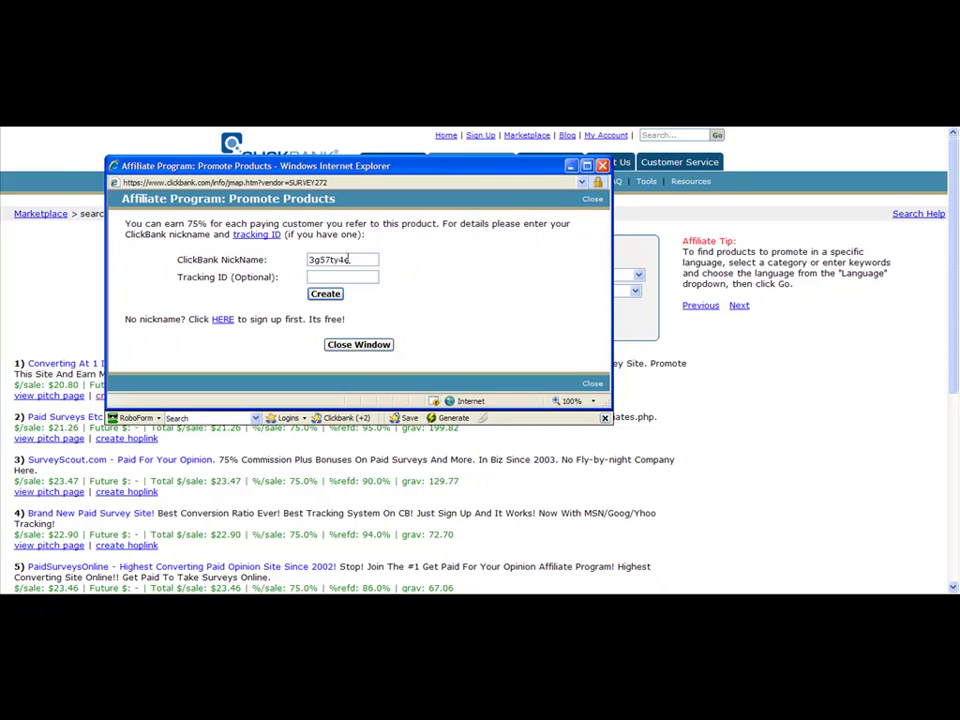
double_click(356, 260)
left_click(345, 259)
left_click(326, 294)
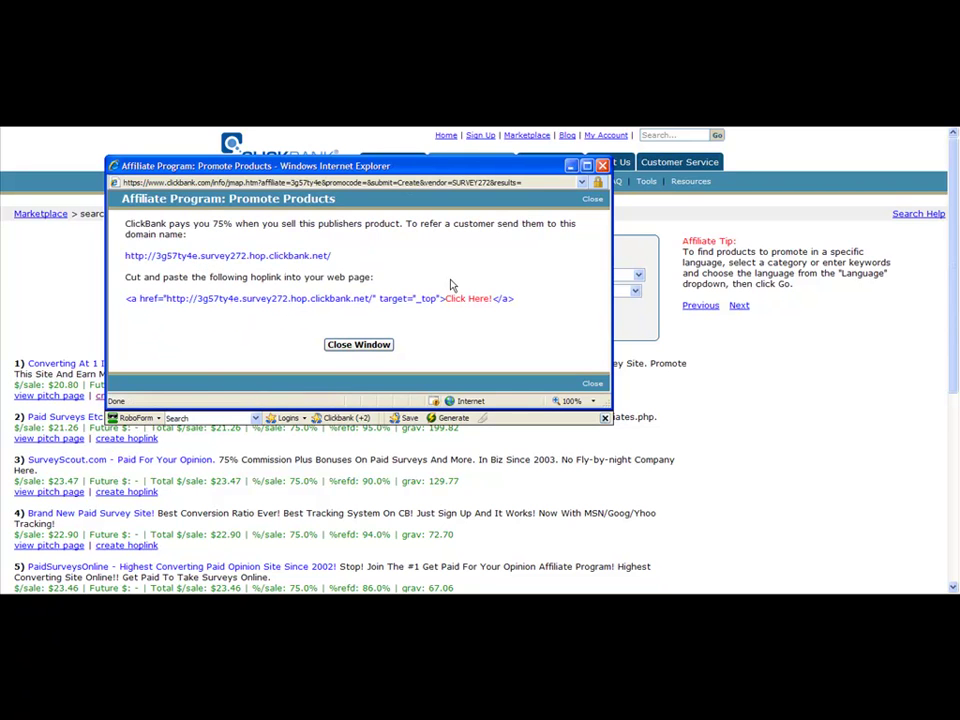
left_click_drag(366, 168, 398, 192)
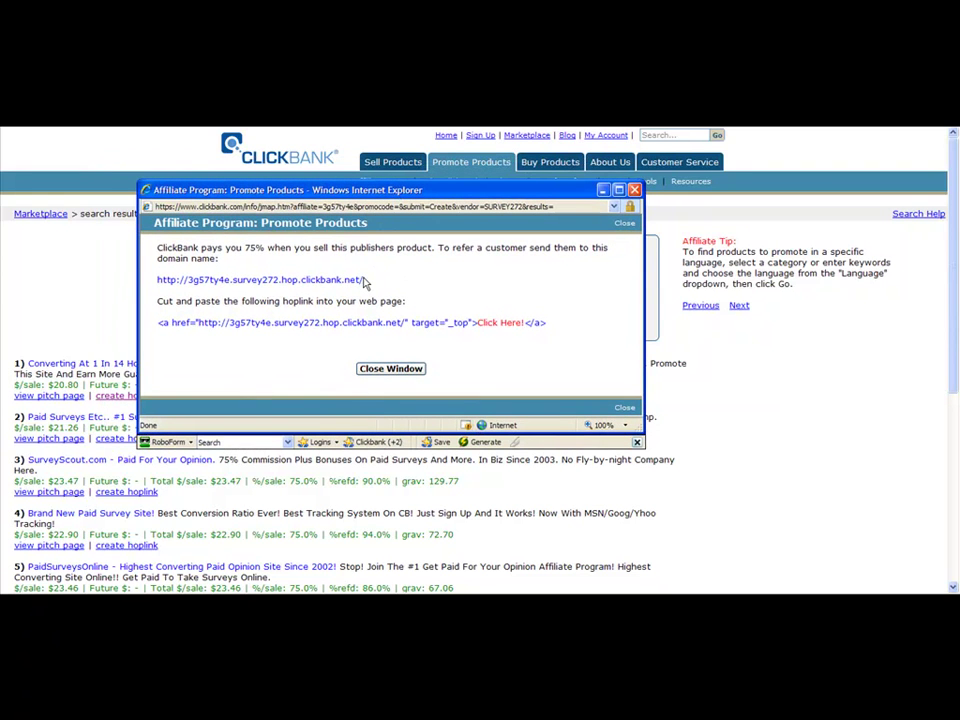
left_click_drag(364, 280, 292, 268)
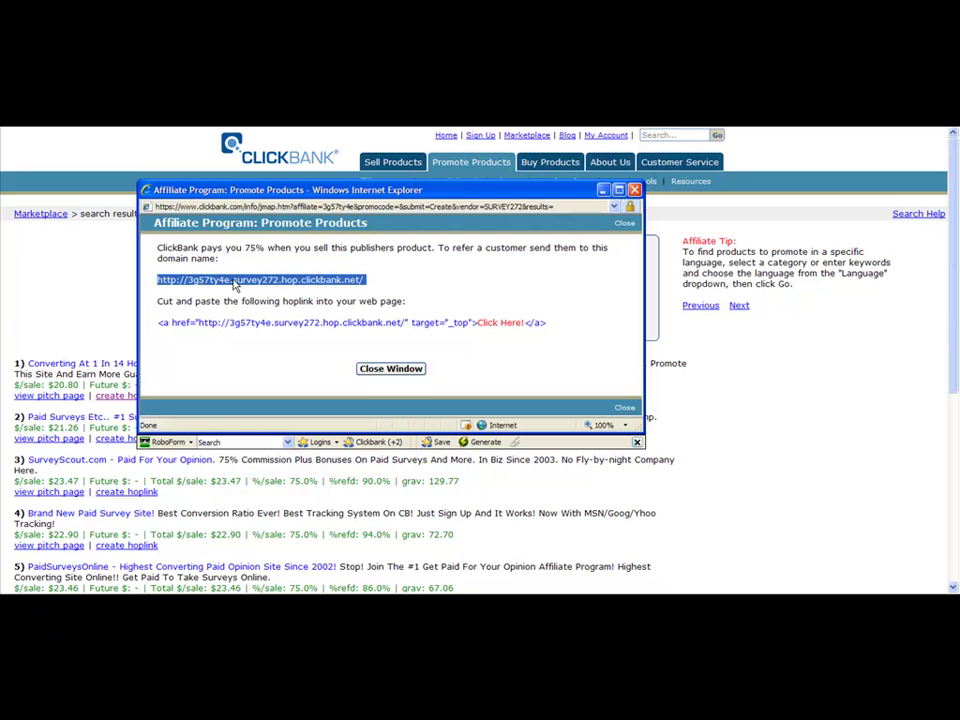
left_click(384, 282)
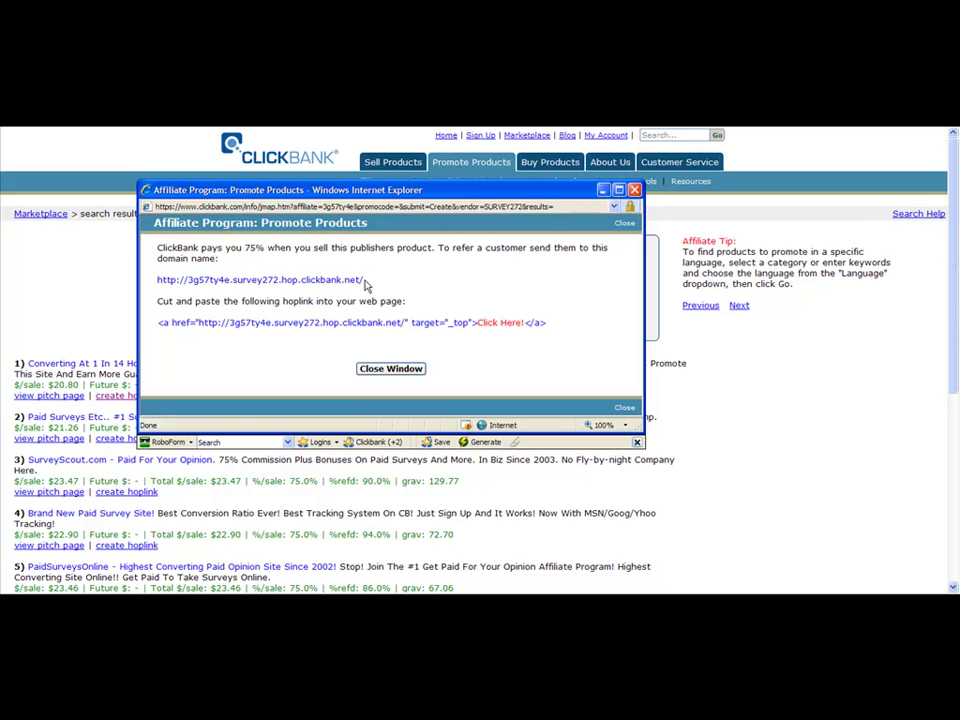
left_click_drag(365, 285, 405, 281)
left_click_drag(553, 326, 147, 321)
left_click(220, 349)
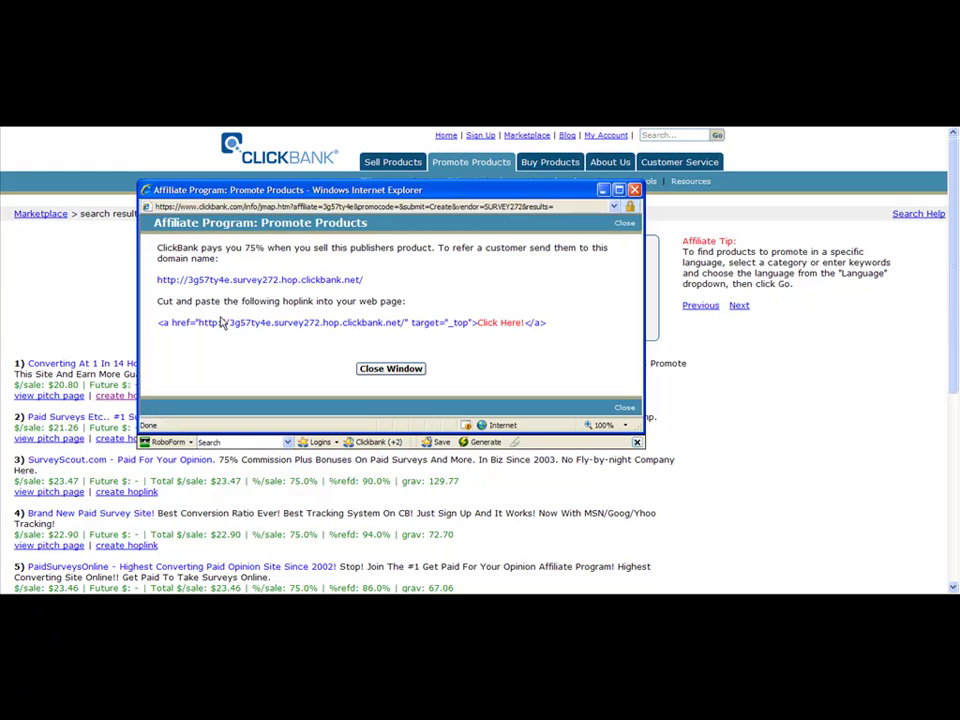